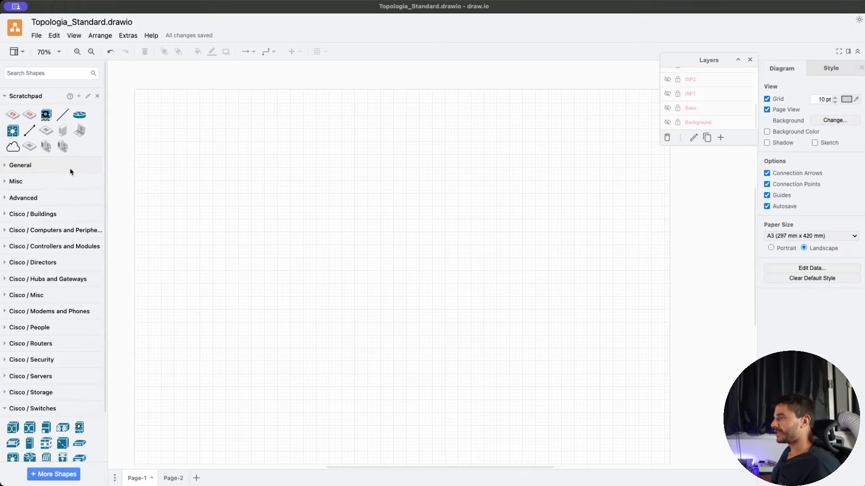
Expand the General shape library and add a new layer, keeping the default name Untitled Layer
left_click(4, 166)
mouse_move(78, 191)
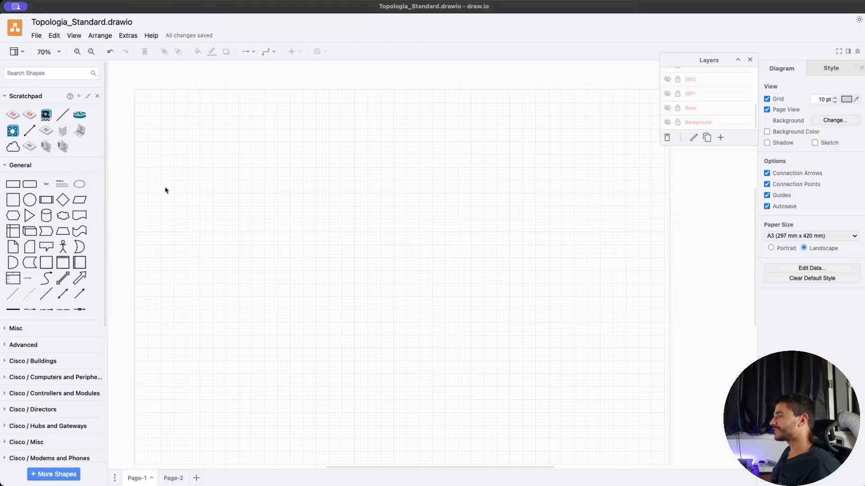
left_click(721, 137)
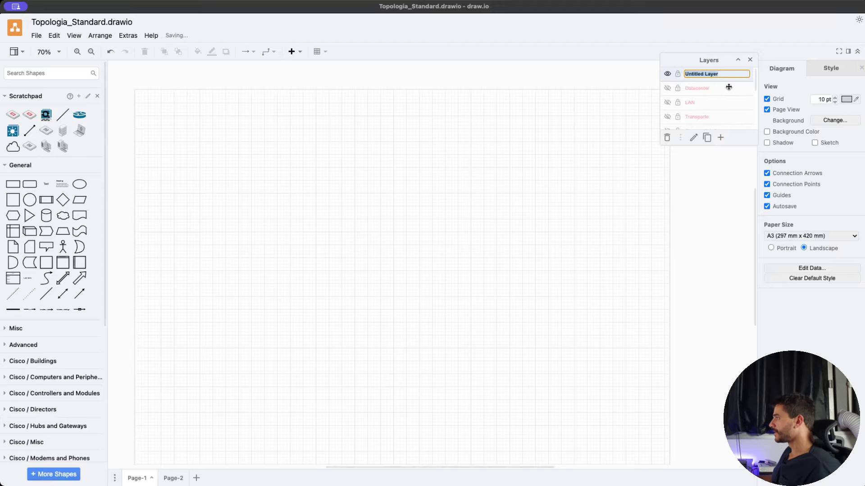
key("Return")
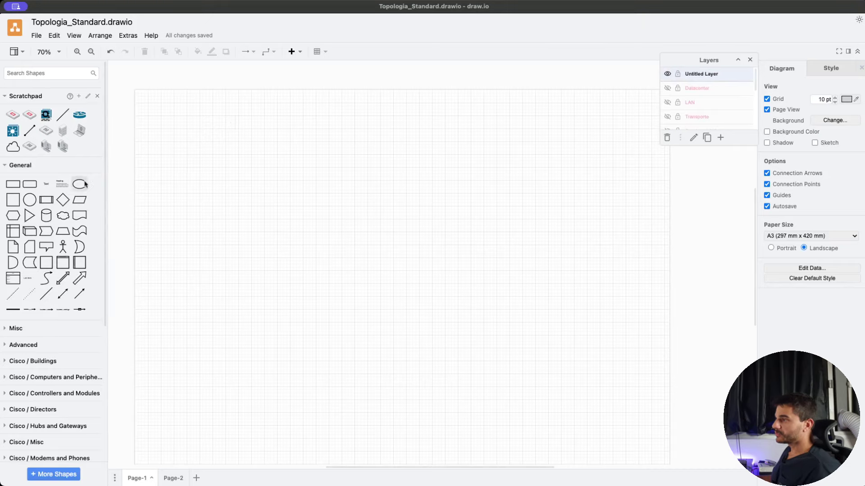
Place an ellipse on the new layer, remove its fill, then resize and position it near the middle of the page
left_click_drag(91, 180, 480, 306)
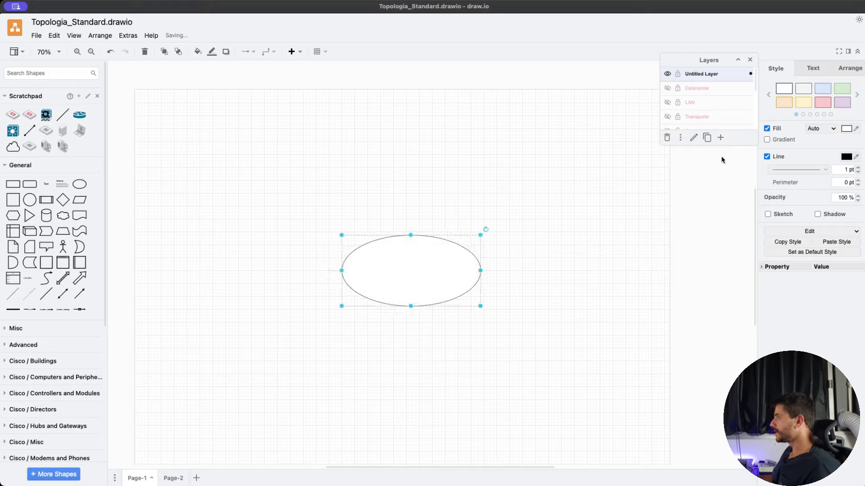
left_click(767, 129)
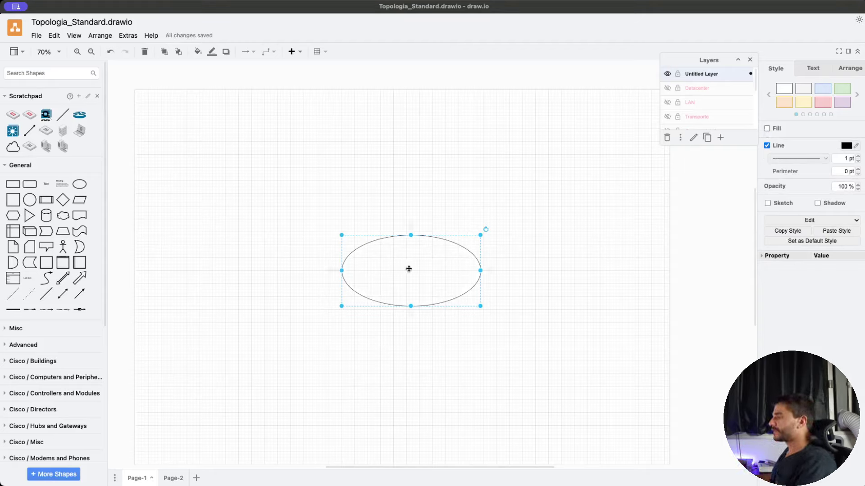
left_click_drag(406, 265, 383, 246)
left_click_drag(458, 288, 593, 354)
left_click_drag(512, 305, 441, 296)
left_click_drag(530, 347, 468, 313)
left_click_drag(430, 290, 452, 291)
Duplicate the unfilled ellipse into progressively larger copies and arrange them as concentric rings around the first
left_click_drag(493, 318, 587, 342)
left_click_drag(565, 309, 528, 301)
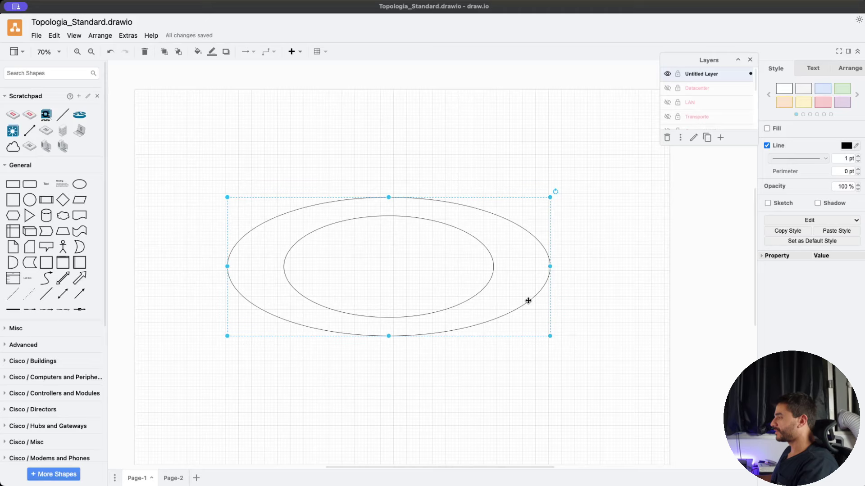
key("ctrl+d")
left_click_drag(553, 341, 666, 376)
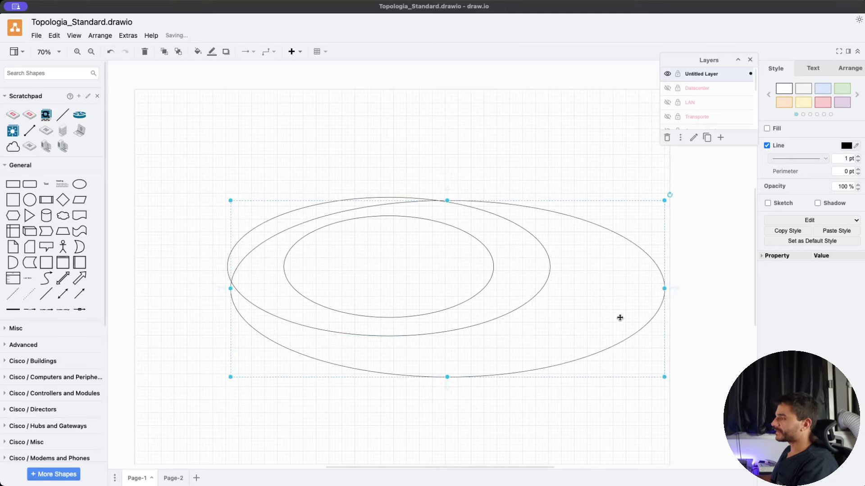
left_click_drag(619, 318, 557, 297)
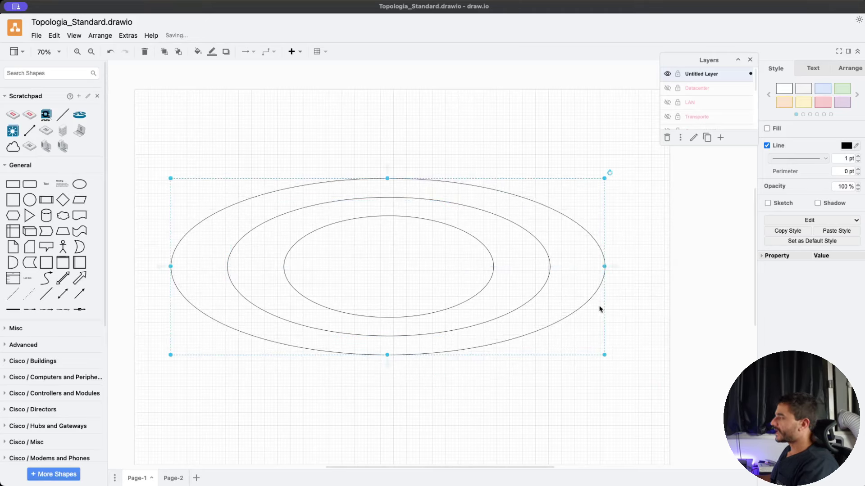
left_click_drag(604, 353, 598, 301)
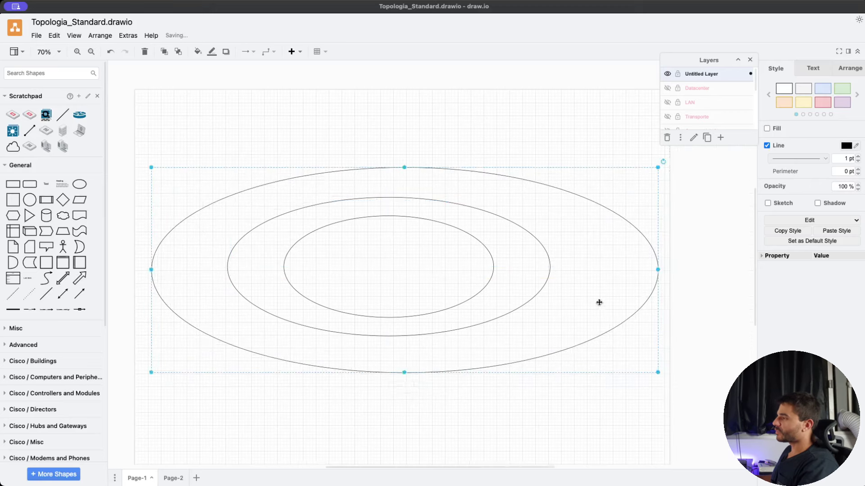
Select all the concentric ellipses on the page and delete them
left_click(676, 403)
left_click_drag(676, 403, 117, 116)
key("Delete")
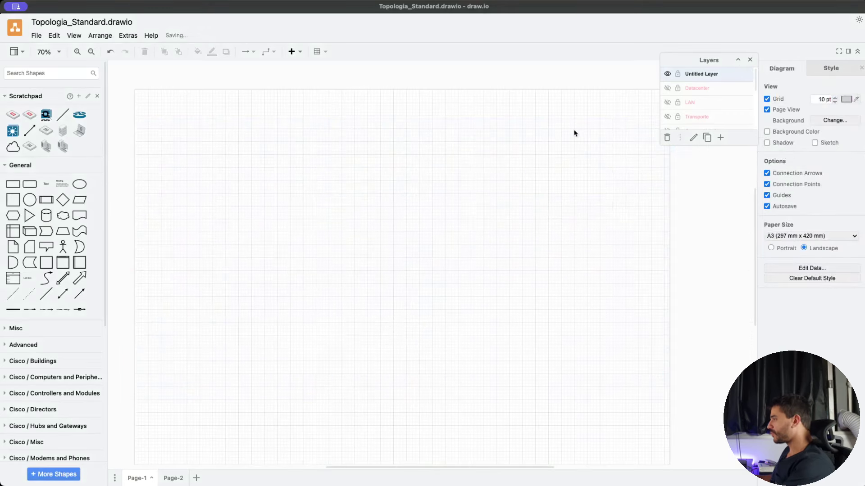
Select the Background layer and make it visible
scroll(680, 97, "down", 3)
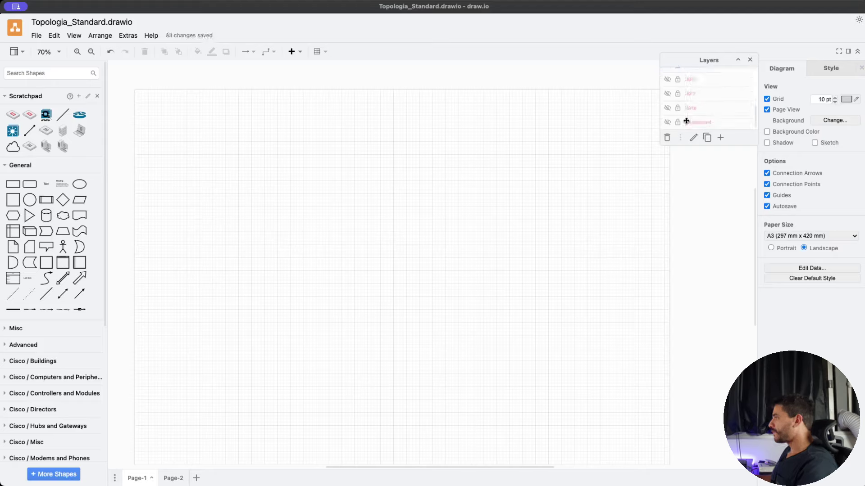
left_click(688, 122)
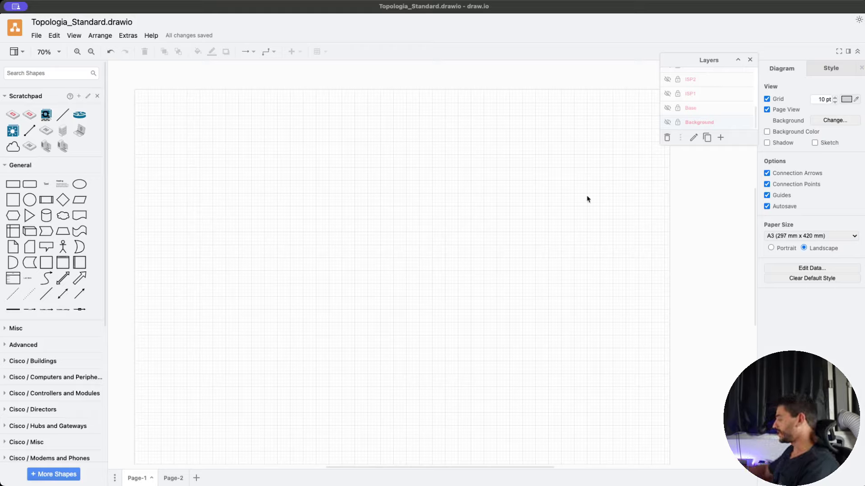
left_click(668, 123)
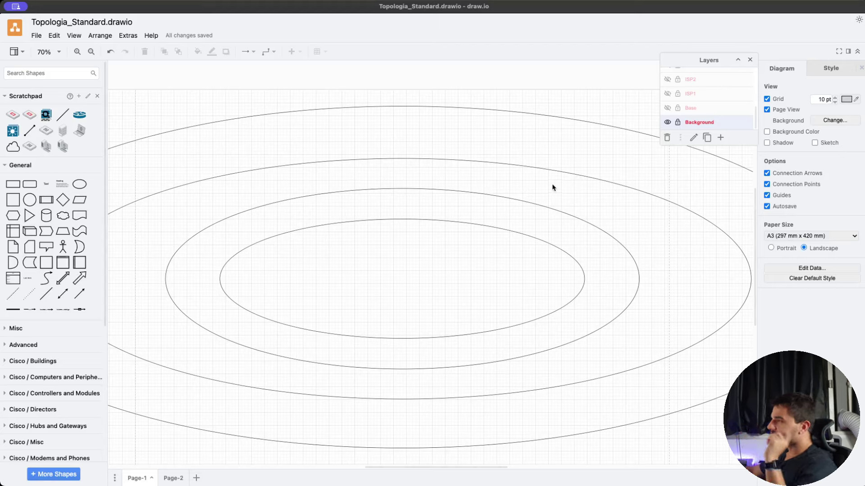
Make the Base layer visible over the background rings and unlock it for editing
left_click(92, 53)
left_click(91, 52)
left_click(91, 52)
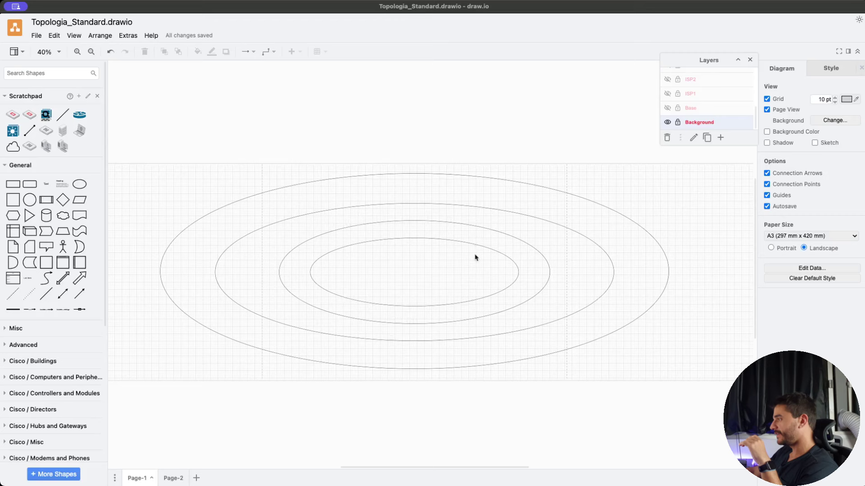
left_click(78, 52)
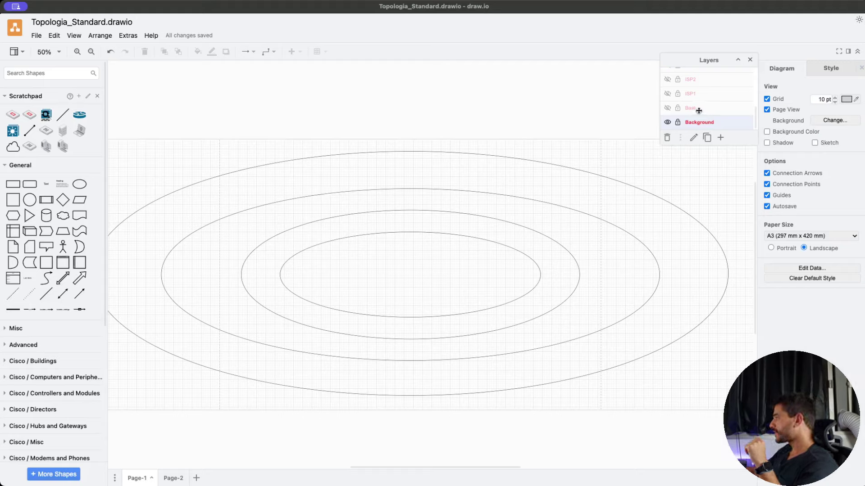
left_click(668, 108)
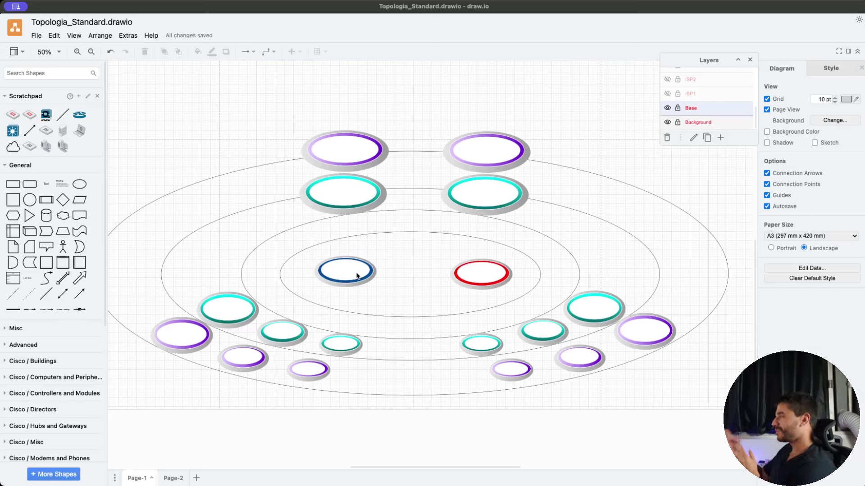
left_click(675, 111)
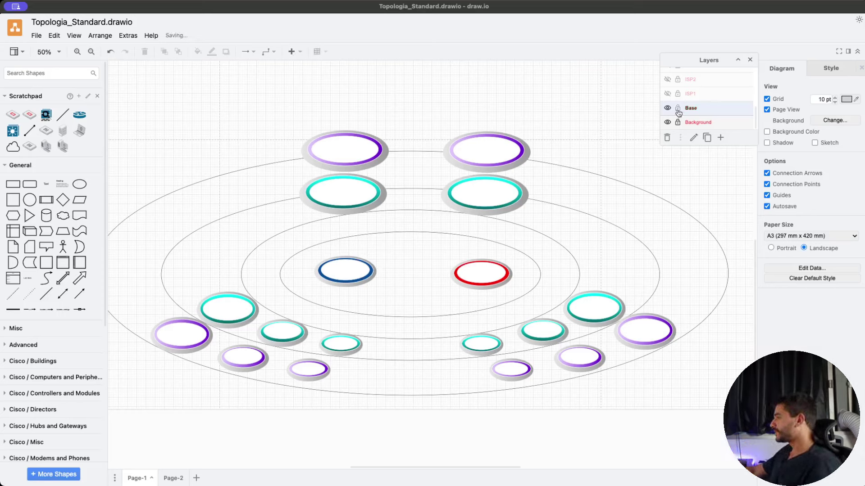
Examine the white inner ellipse and the grey gradient ellipse that make up the blue-ringed base
left_click(363, 276)
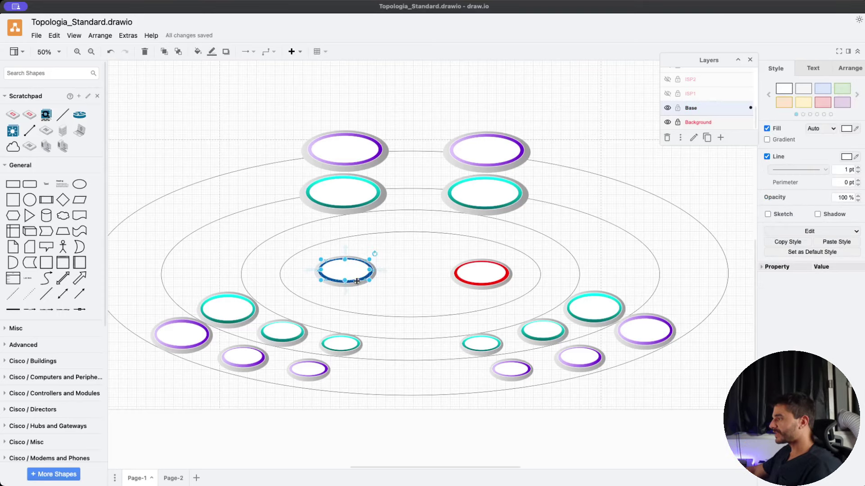
left_click(358, 282)
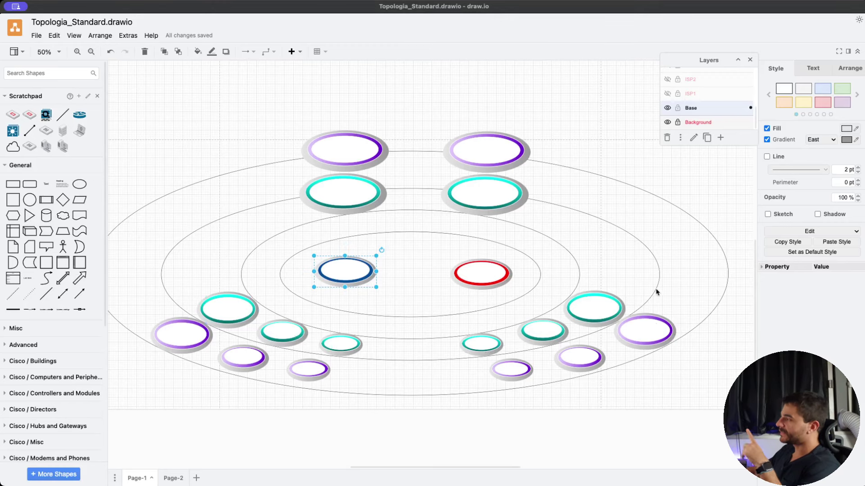
left_click(684, 252)
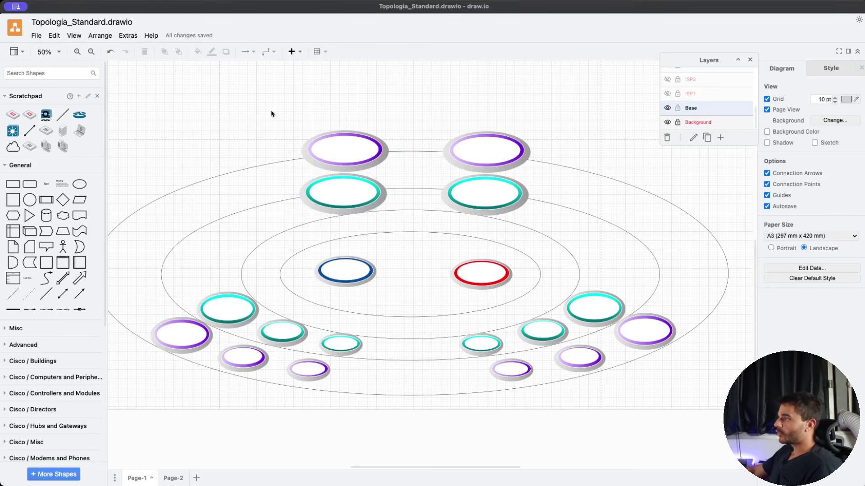
Select each upper pair of purple and green bases in turn, followed by the blue and red central bases, to review their grouping
left_click_drag(271, 113, 399, 231)
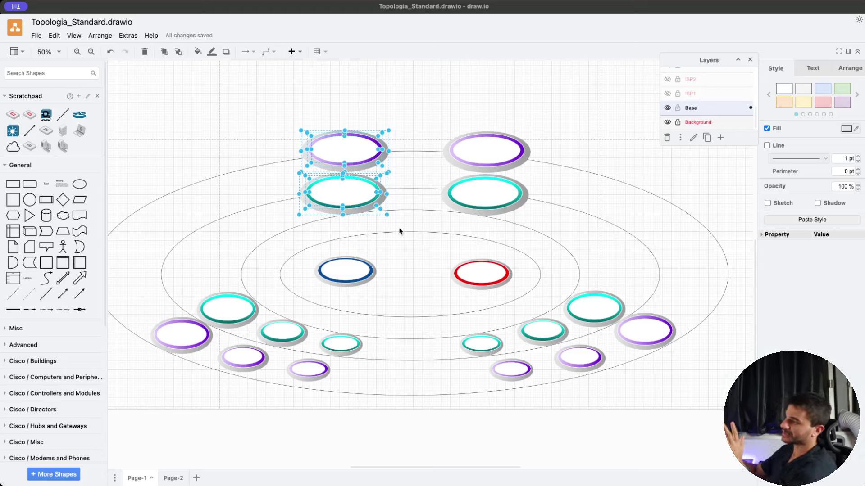
left_click_drag(420, 91, 555, 226)
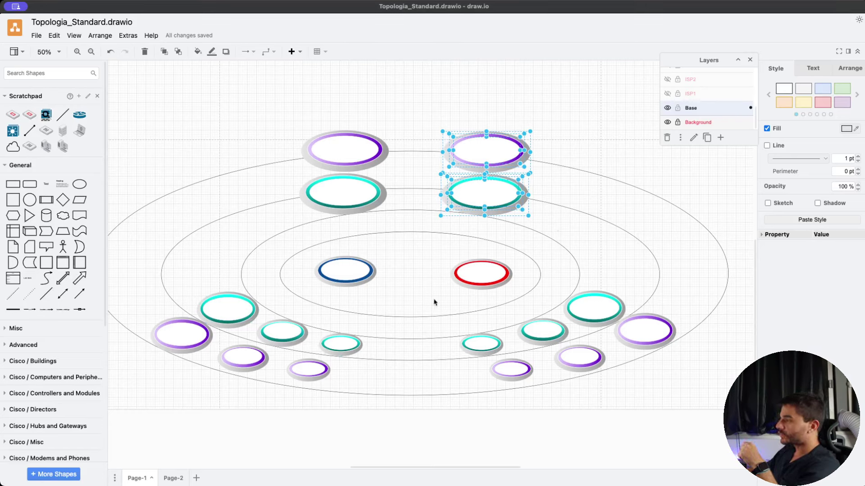
left_click(419, 302)
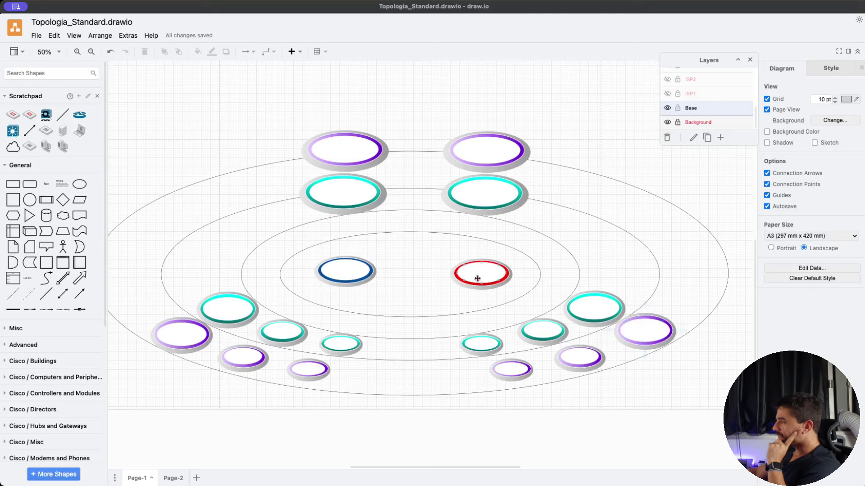
left_click_drag(407, 299, 303, 251)
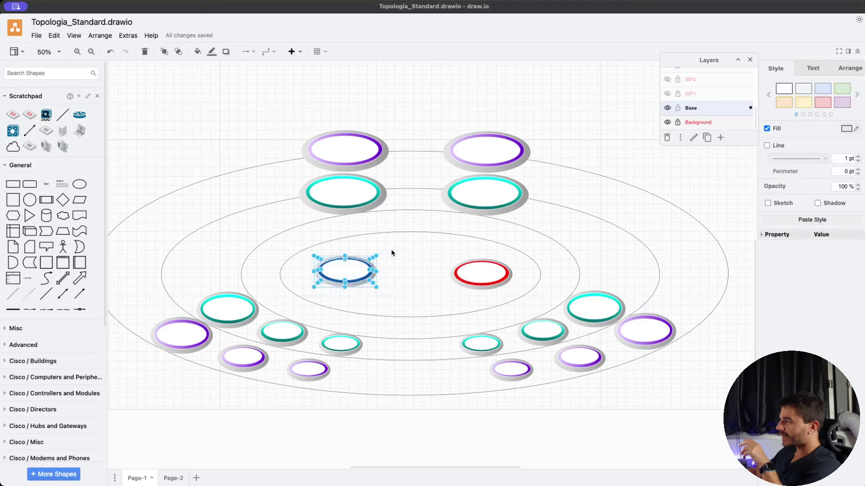
left_click_drag(431, 259, 525, 299)
key("Escape")
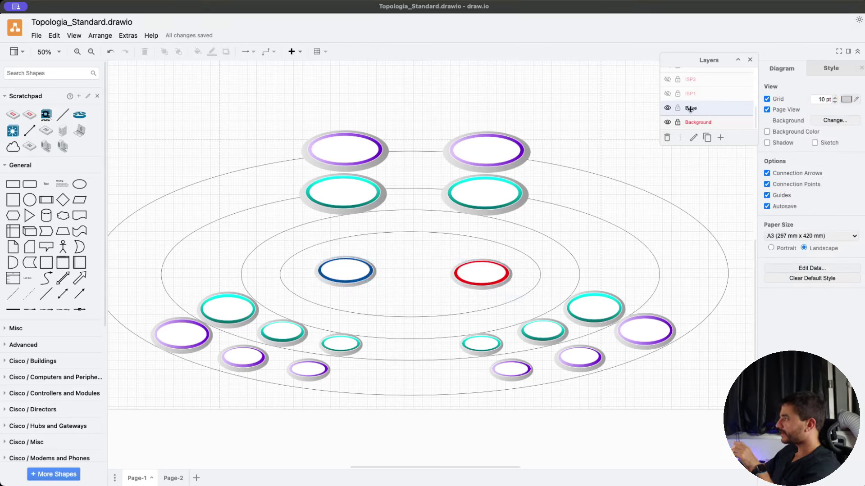
Make the ISP1, ISP2 and NGFW layers visible, with ISP1 as the active layer
scroll(689, 108, "up", 1)
left_click(668, 100)
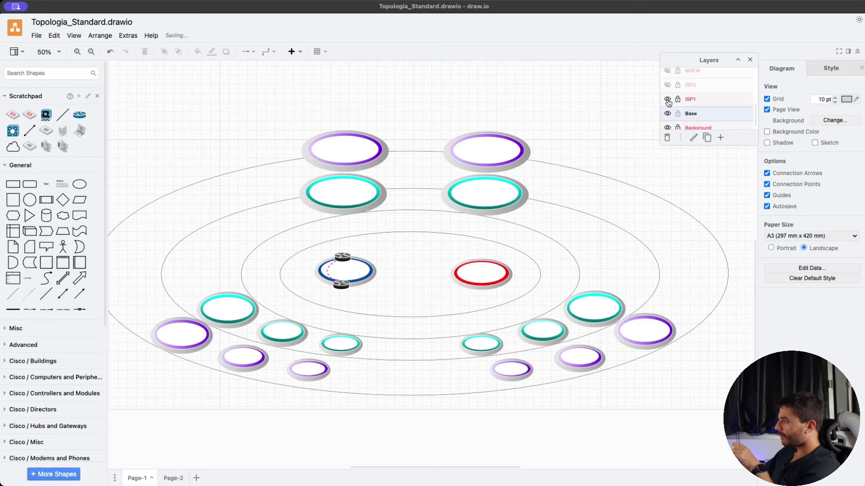
left_click(667, 85)
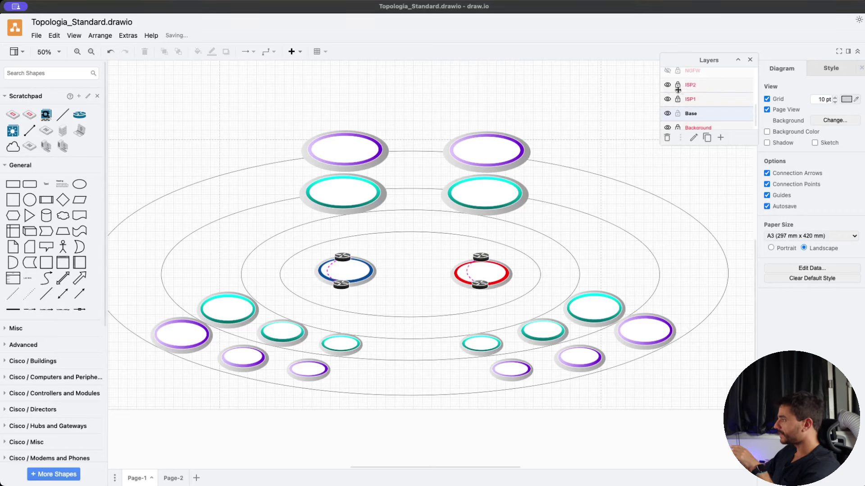
left_click(695, 106)
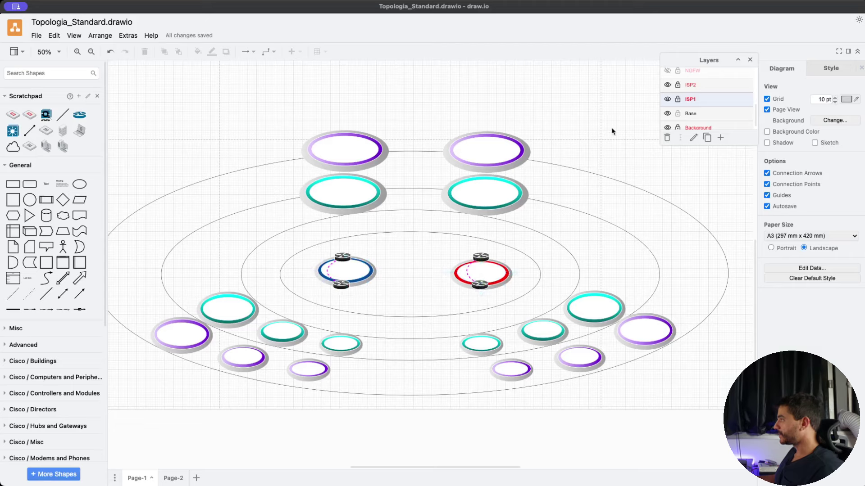
scroll(676, 102, "up", 1)
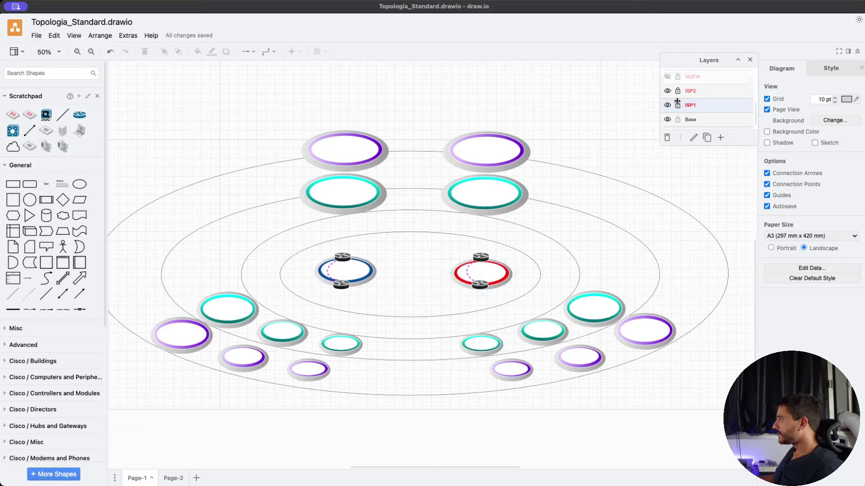
left_click(668, 77)
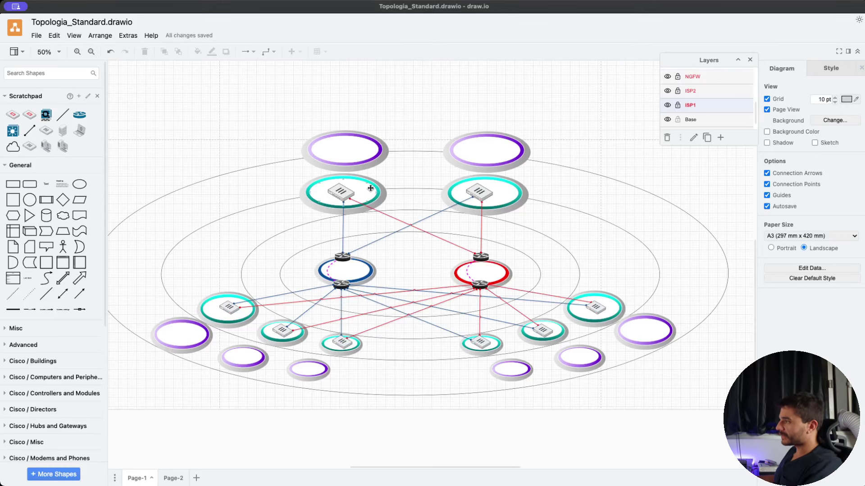
Examine the firewalls on the green bases and their blue and red links to the ISP routers
left_click(231, 307)
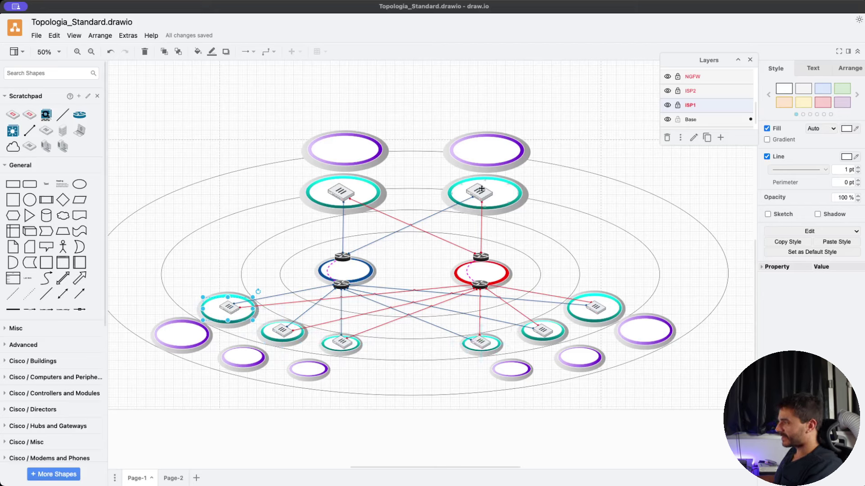
left_click(344, 192)
left_click(479, 190)
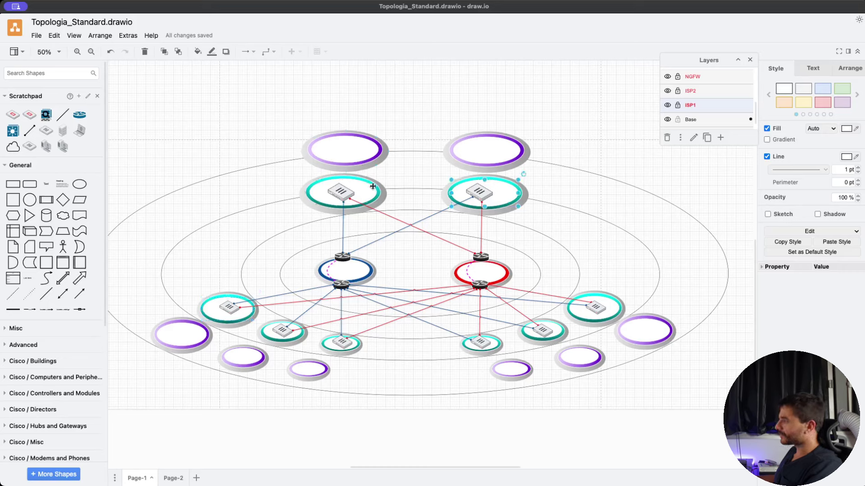
left_click(356, 187)
left_click(483, 181)
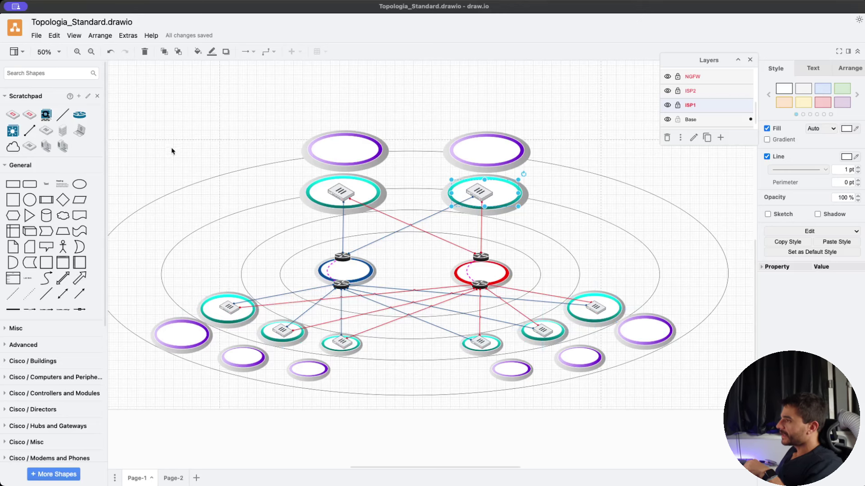
left_click(77, 51)
left_click(77, 52)
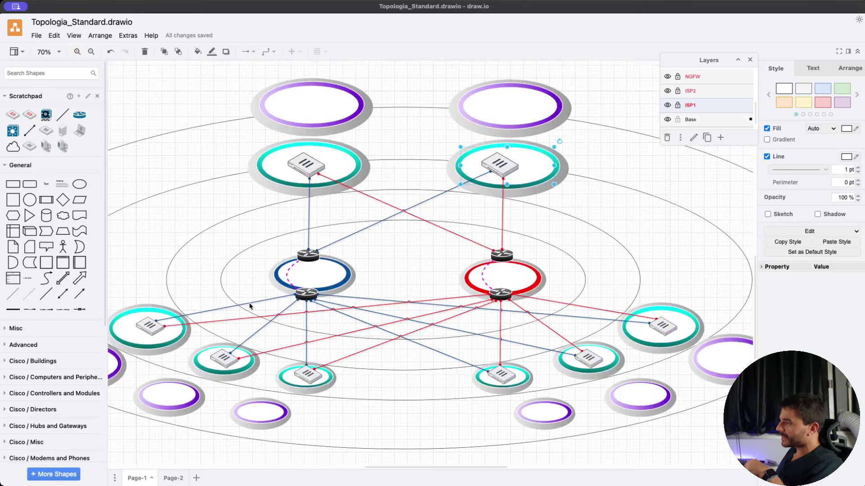
left_click(249, 307)
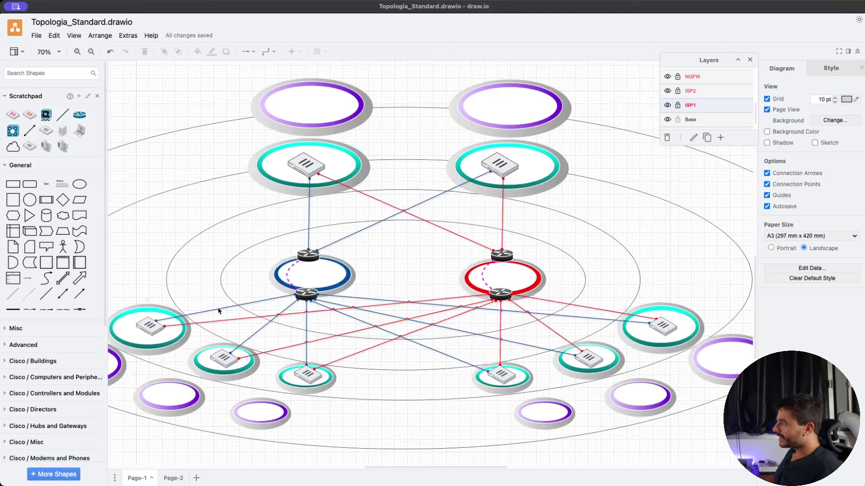
Unlock the ISP2 and ISP1 layers and select the blue and red links of the leftmost firewall in turn to review their layers
left_click(677, 91)
left_click(677, 105)
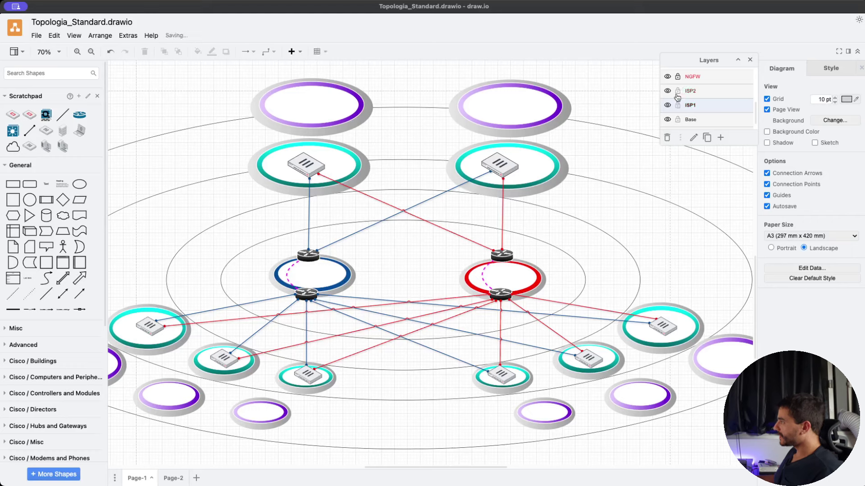
left_click(235, 306)
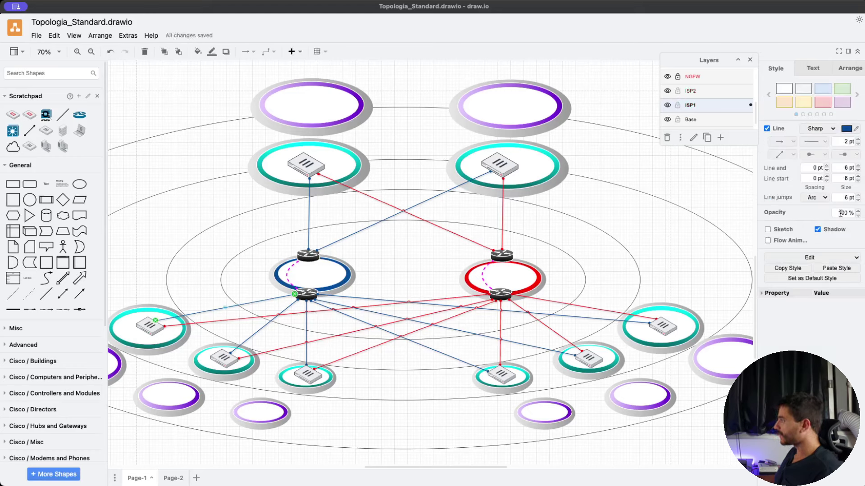
left_click(245, 320)
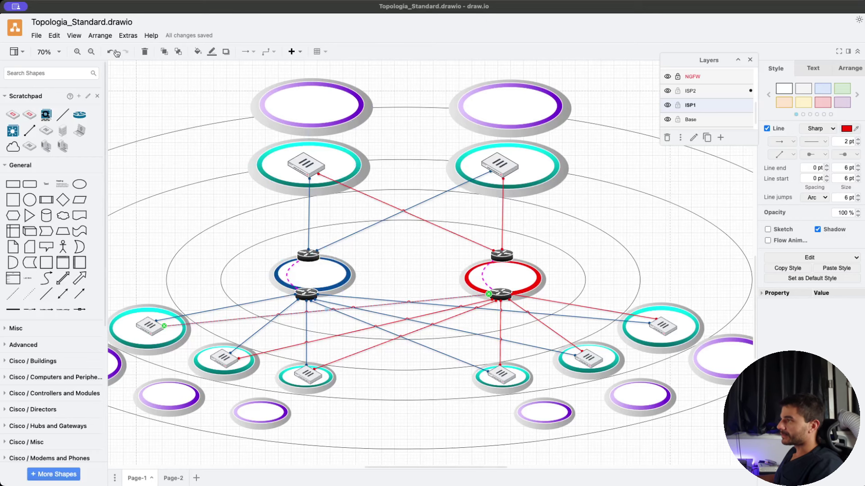
scroll(434, 299, "down", 2)
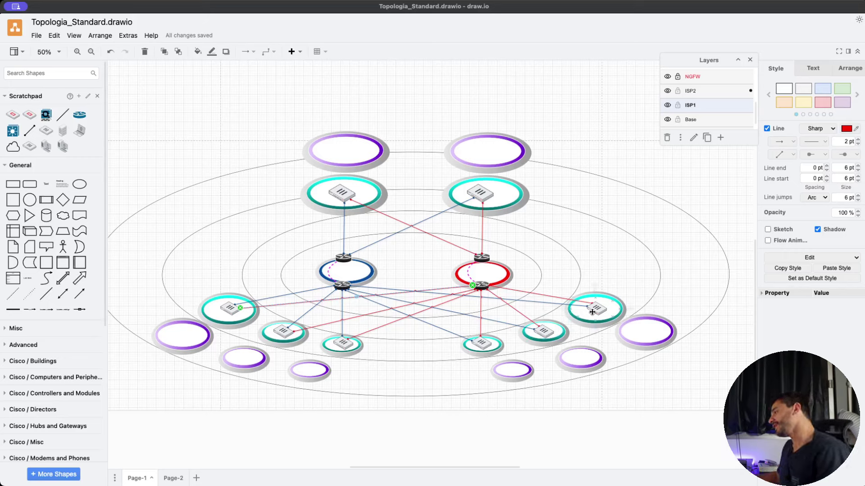
left_click(406, 282)
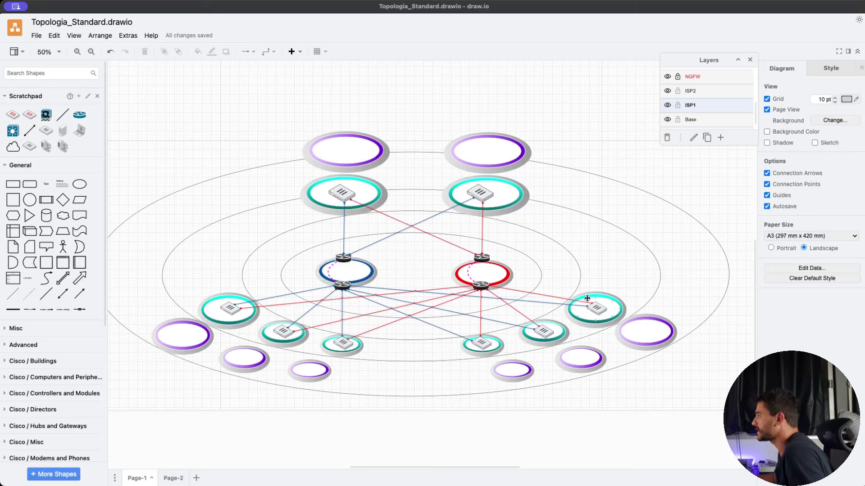
Locate the overlay hub layers above NGFW in the layer list
scroll(696, 97, "up", 2)
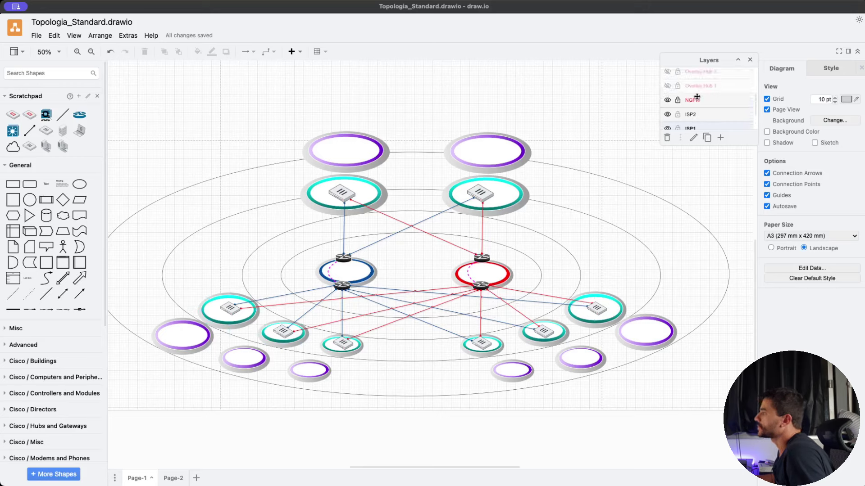